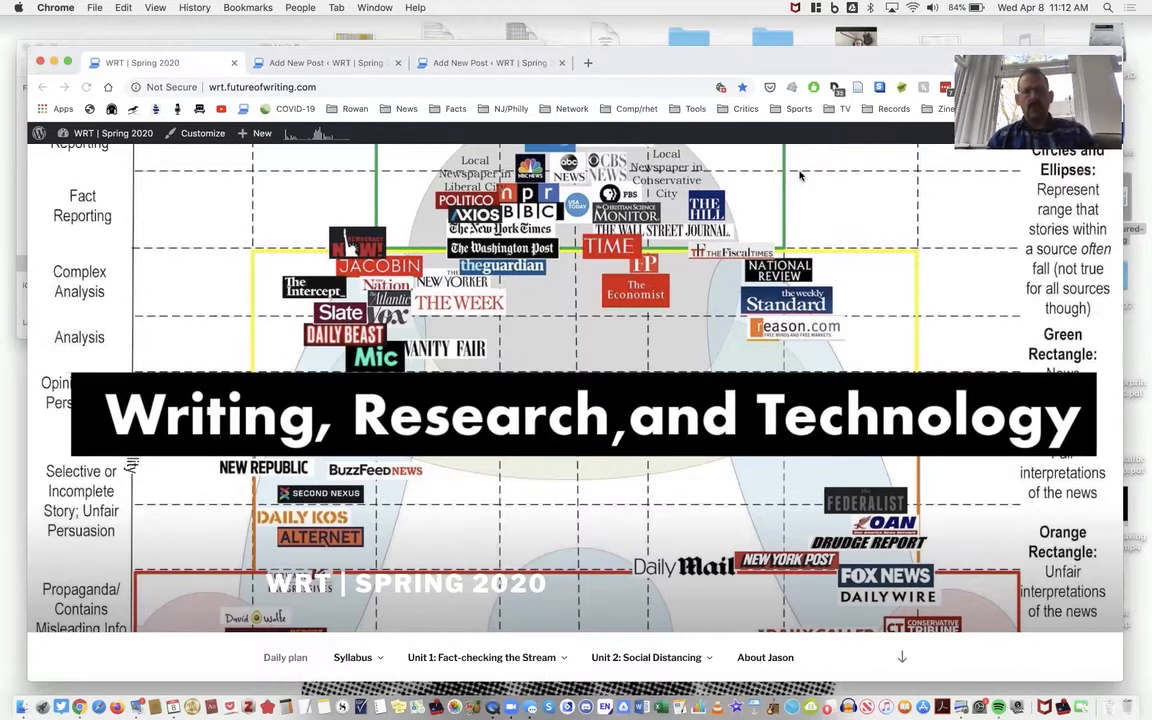
- Search the web for "google domains" and open the official Google Domains site
left_click(378, 88)
type("google doma")
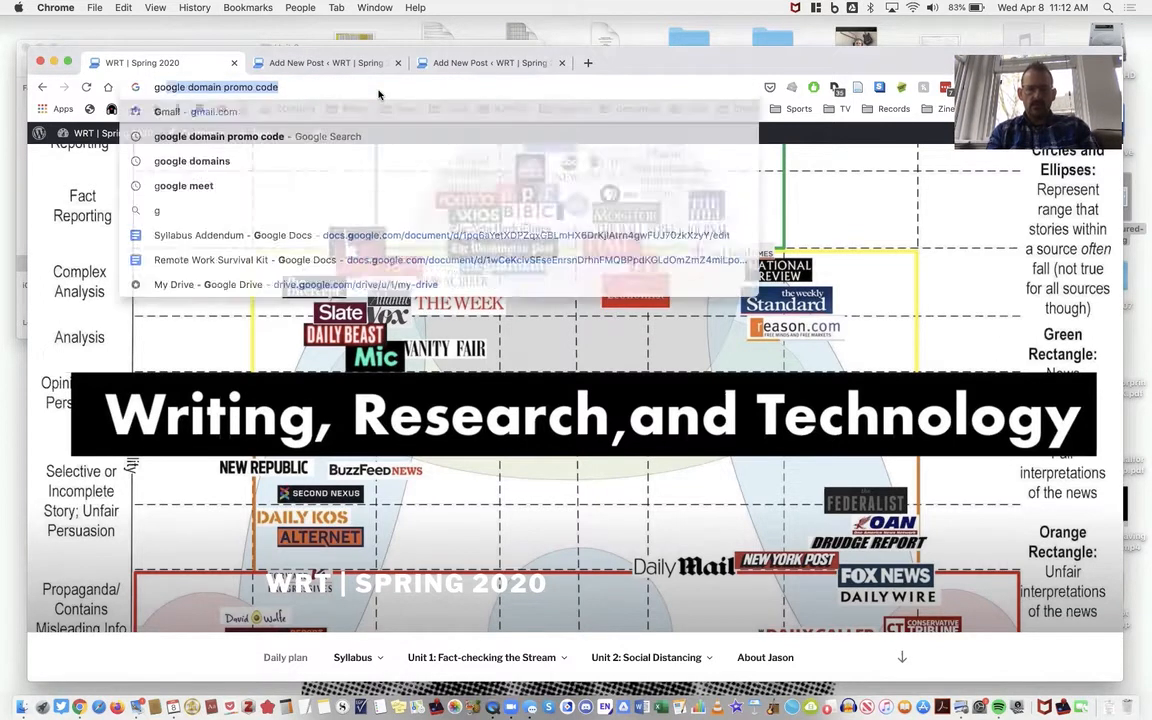
type("ins")
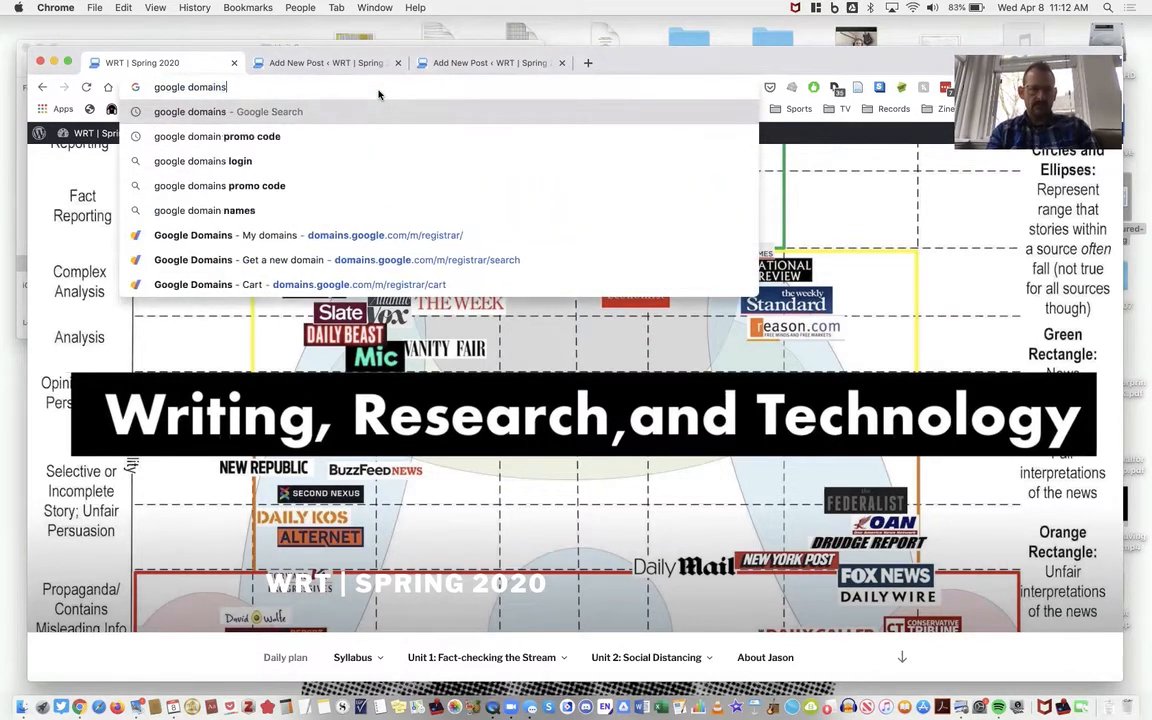
key("Return")
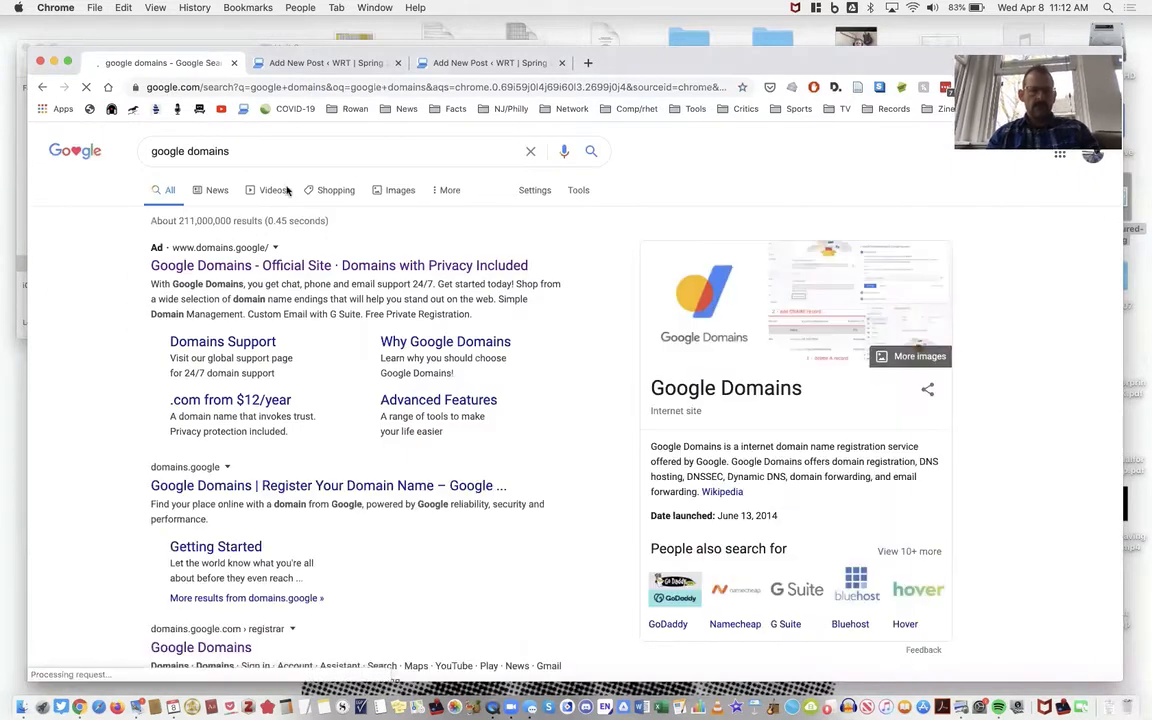
left_click(312, 266)
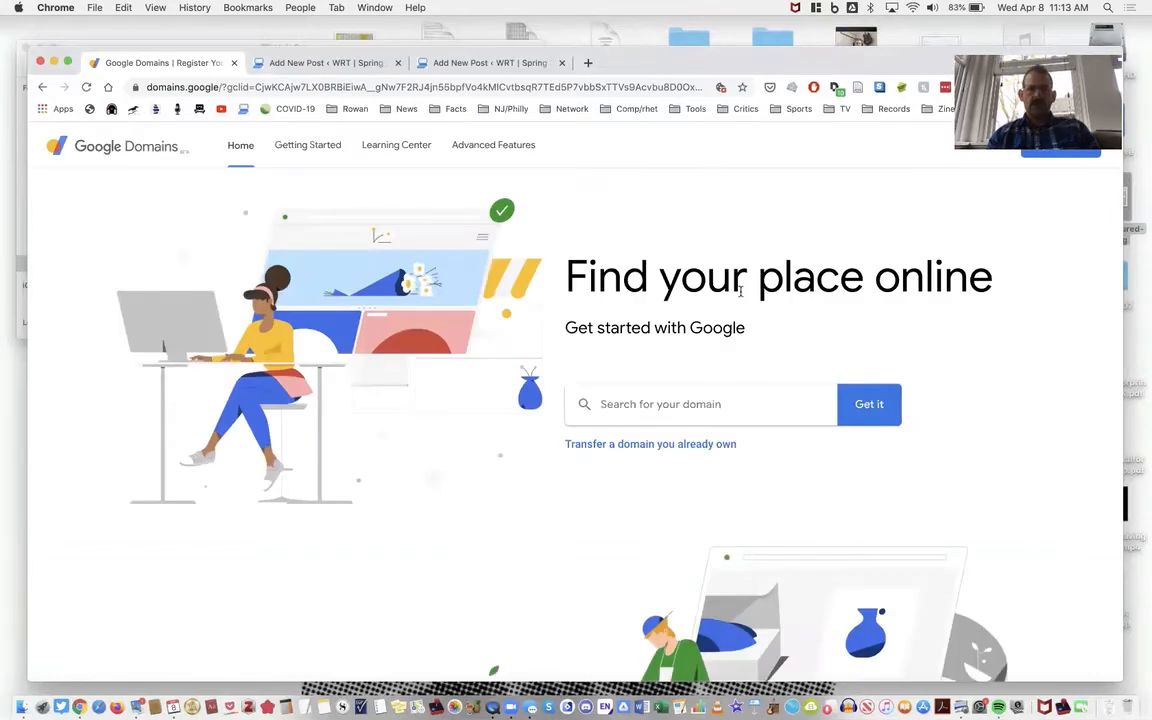
- Look through the Getting Started guide's Domain page, from choosing a memorable name to picking a domain ending
left_click(311, 153)
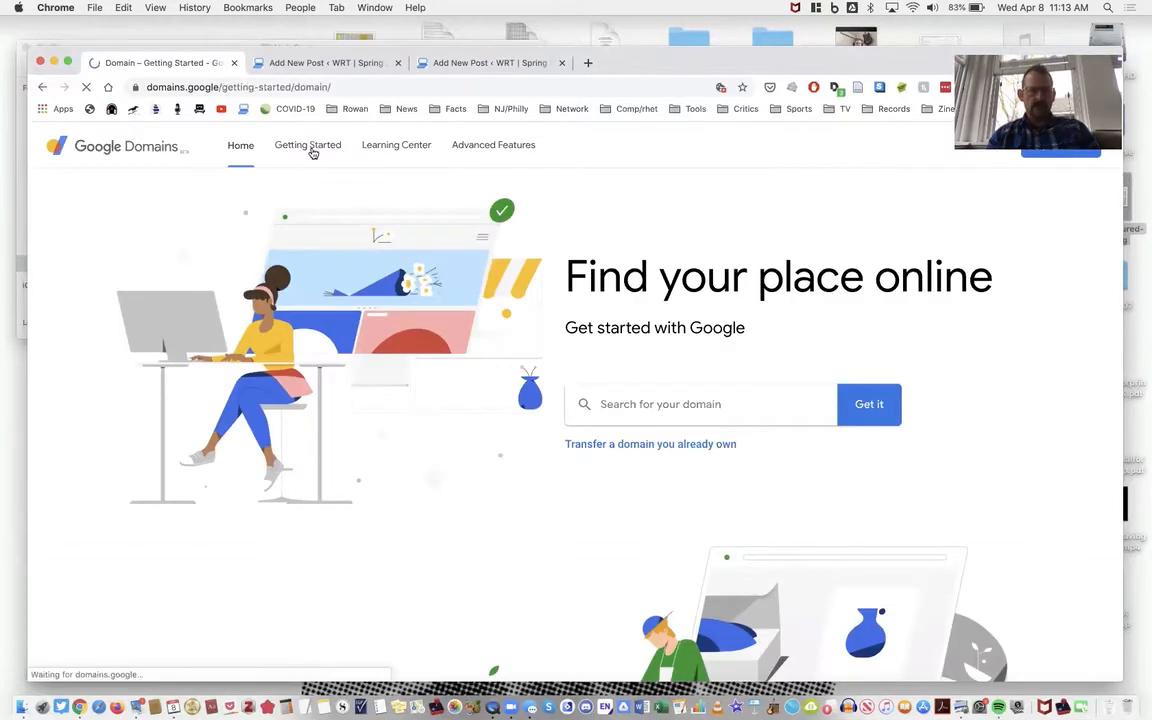
scroll(386, 321, "down", 4)
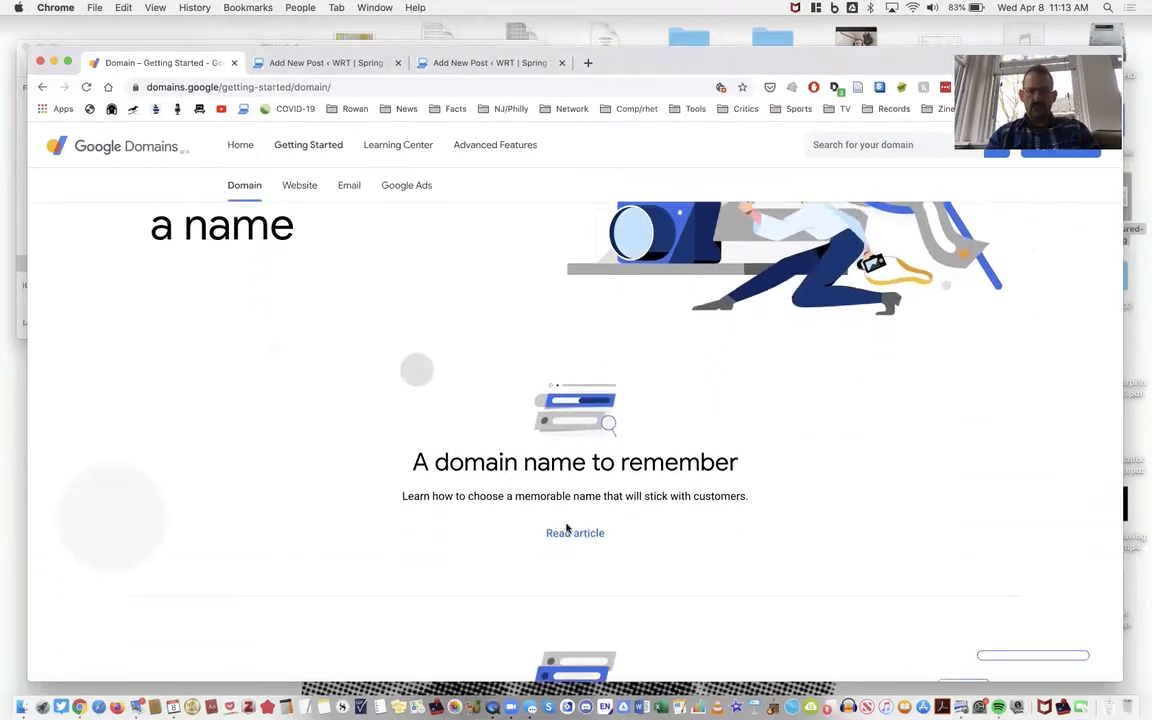
scroll(566, 527, "down", 2)
scroll(539, 466, "down", 7)
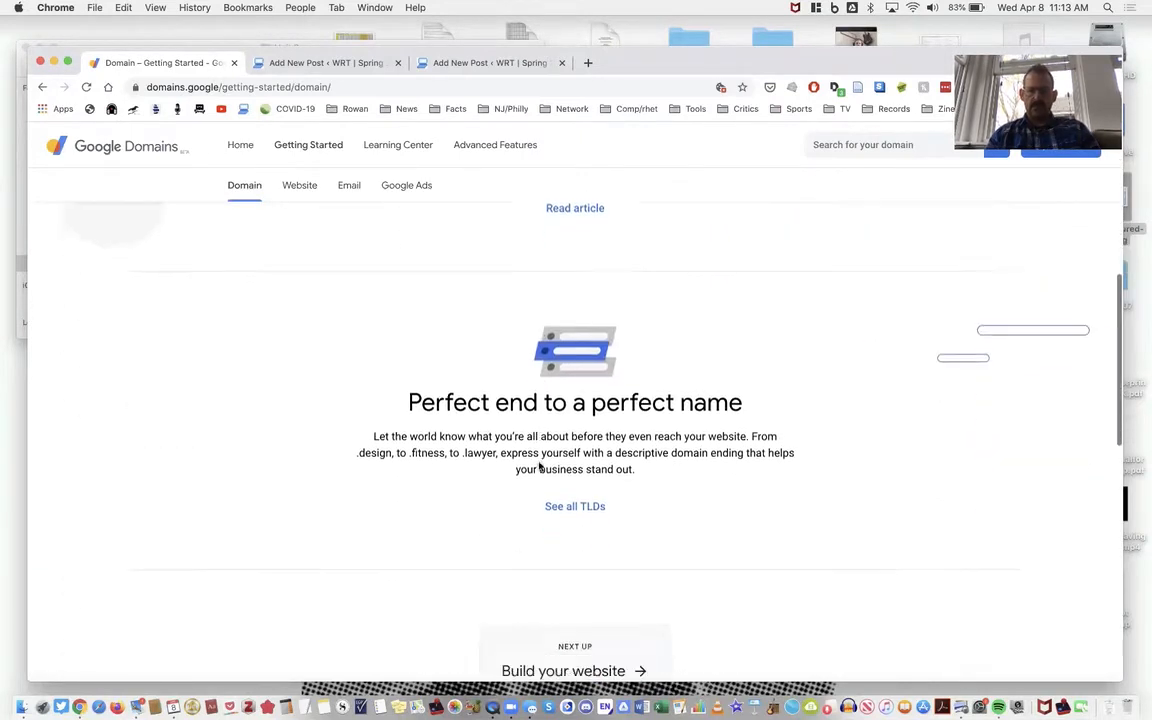
scroll(539, 466, "up", 4)
scroll(539, 466, "up", 9)
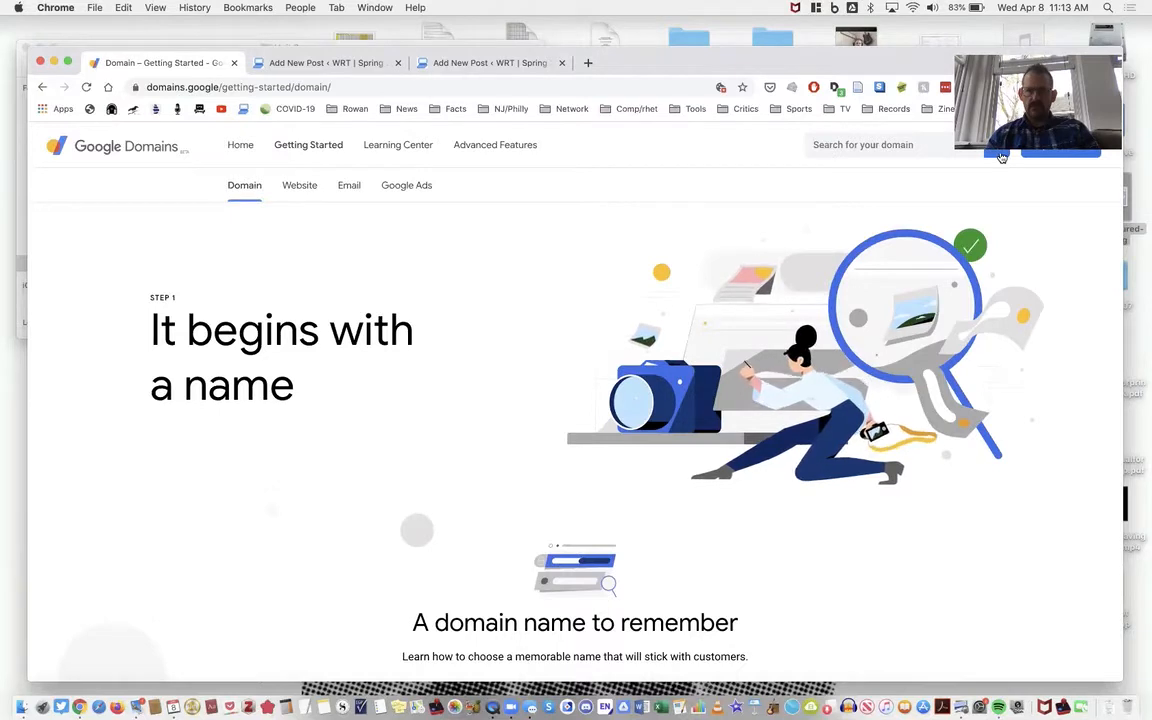
- Open the account's My domains page in Google Domains
left_click_drag(875, 69, 849, 81)
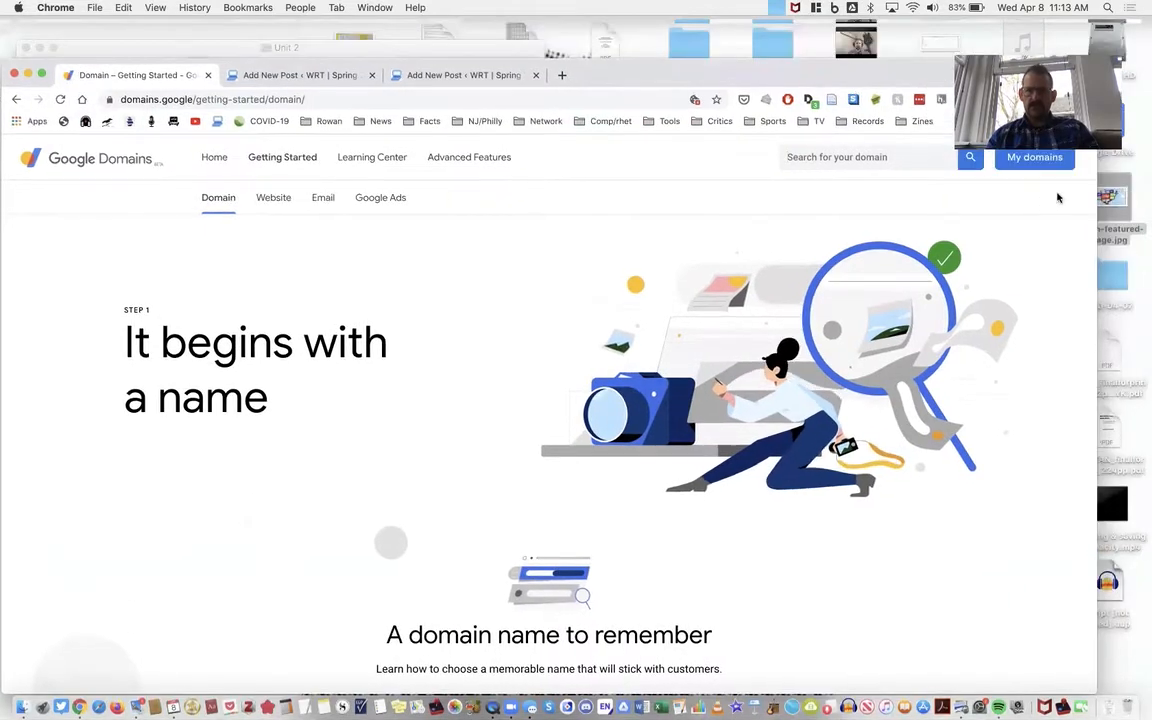
left_click(1019, 165)
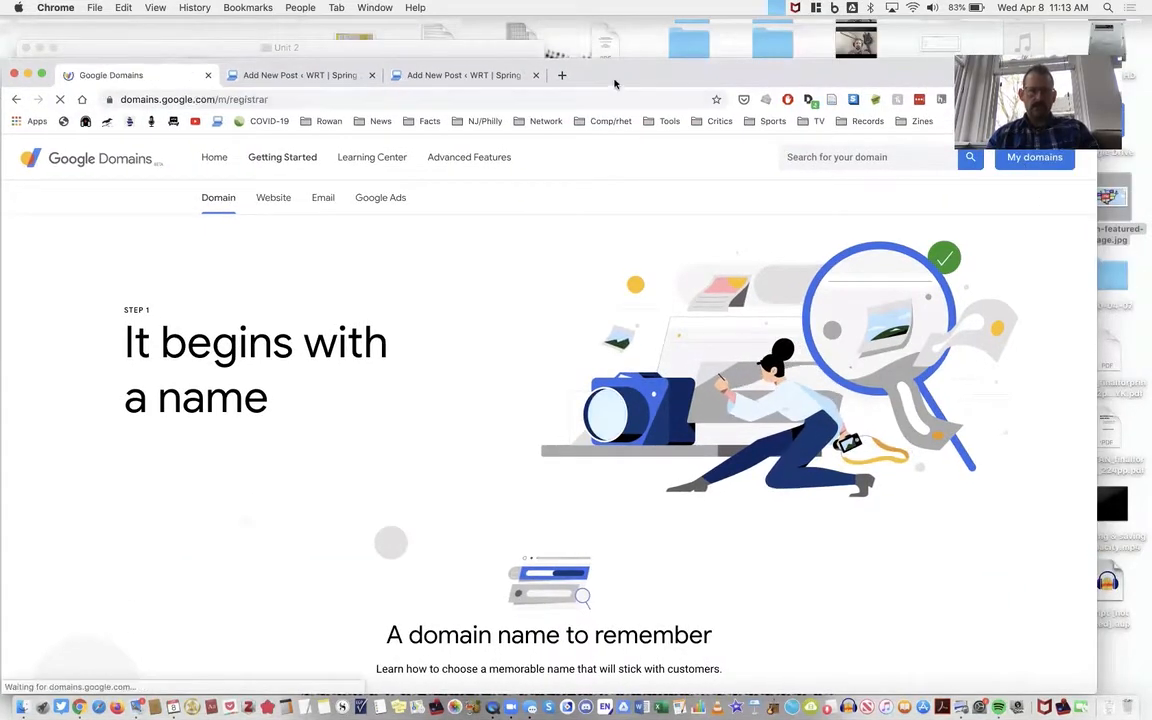
mouse_move(635, 68)
left_mouse_down()
mouse_move(660, 75)
mouse_move(641, 49)
mouse_move(643, 58)
left_mouse_up()
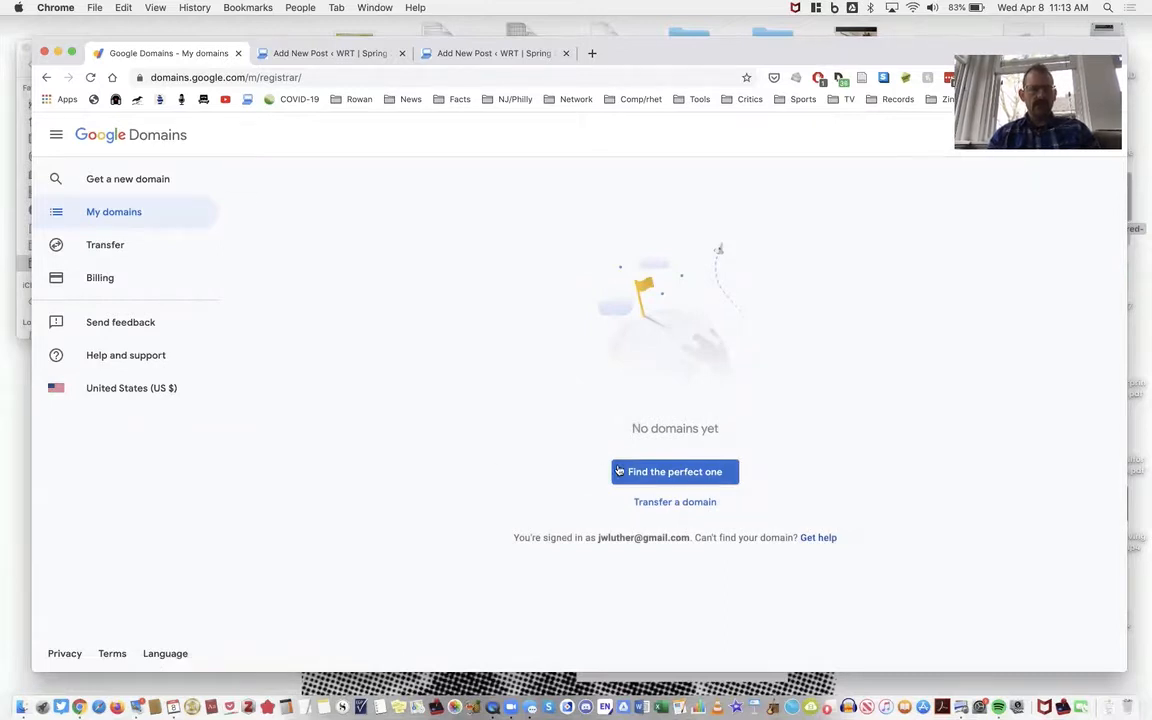
- Search for a new domain with the name "lexicaluther"
left_click(657, 472)
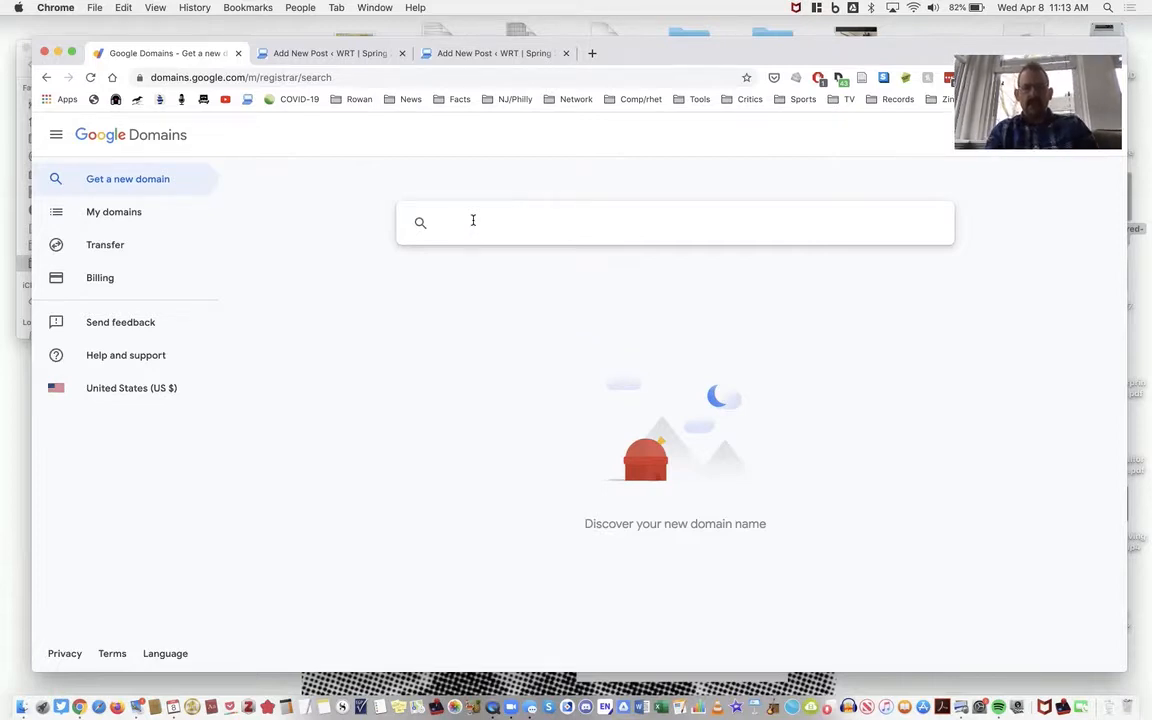
type("lexic")
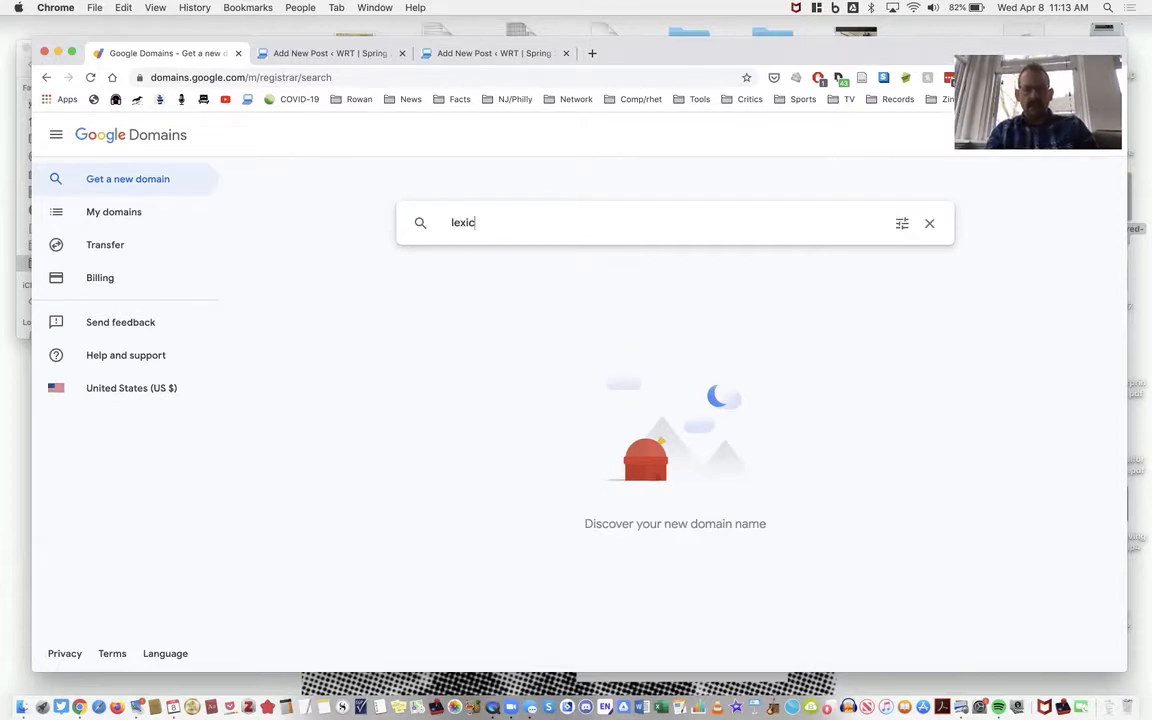
type("aluther")
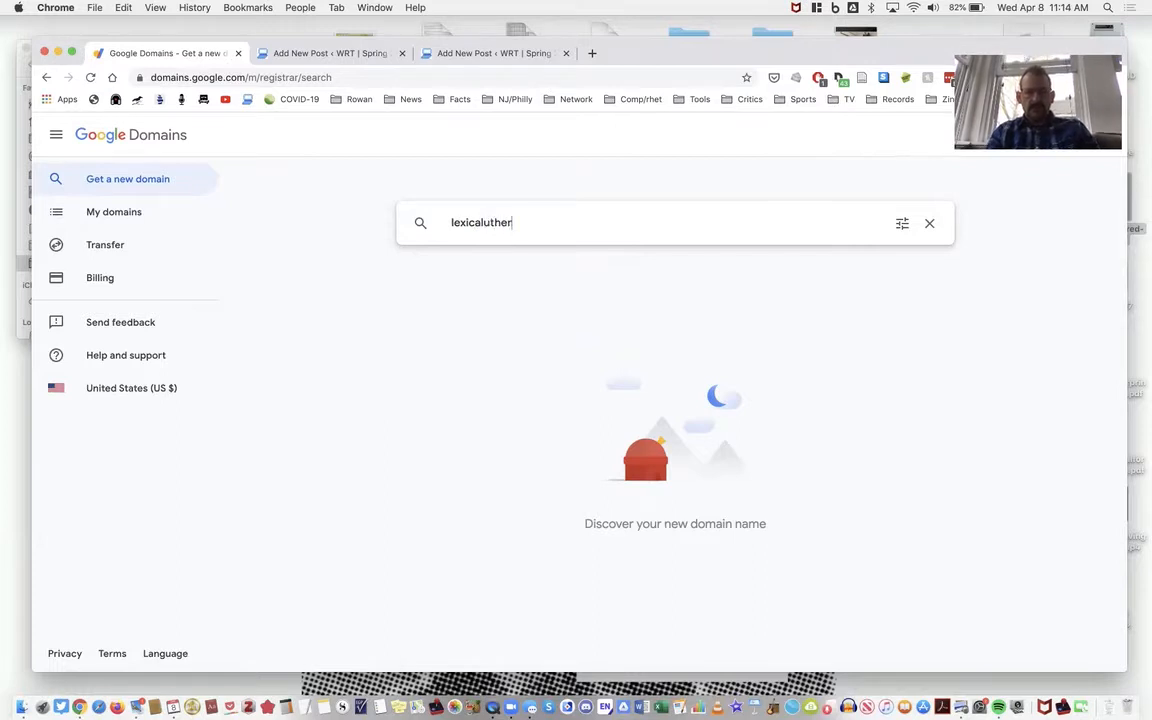
key("Return")
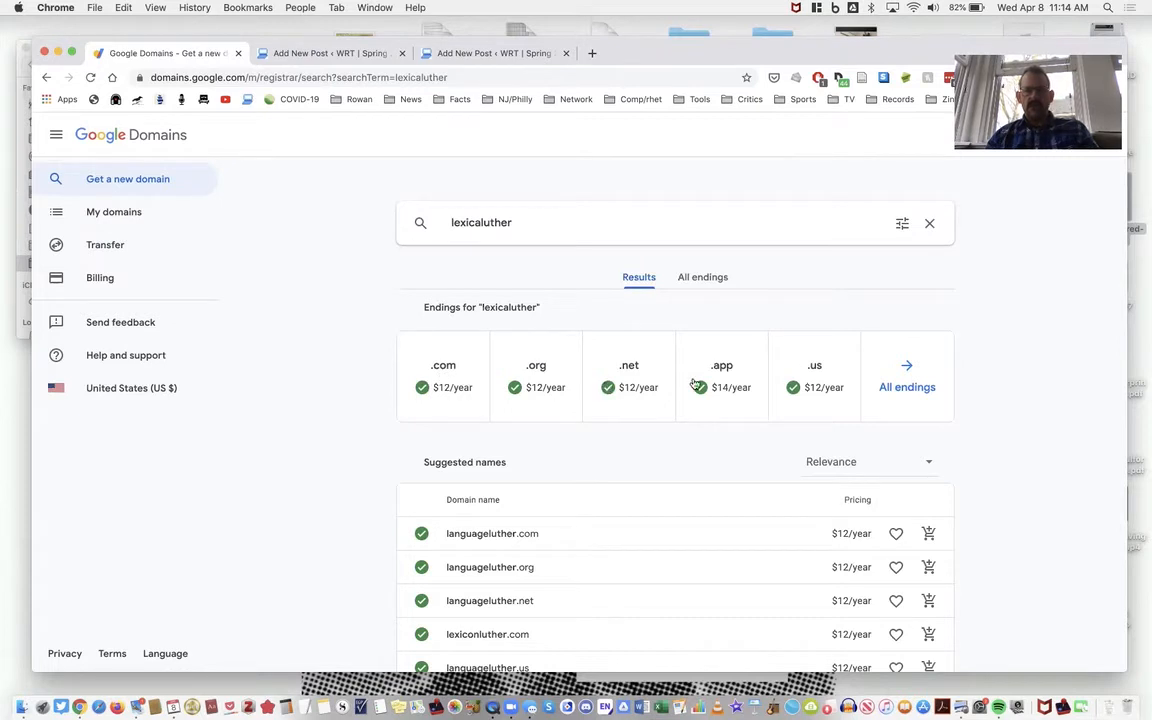
- Check all endings offered for lexicaluther, and add the .com version of the name to the cart
left_click(702, 283)
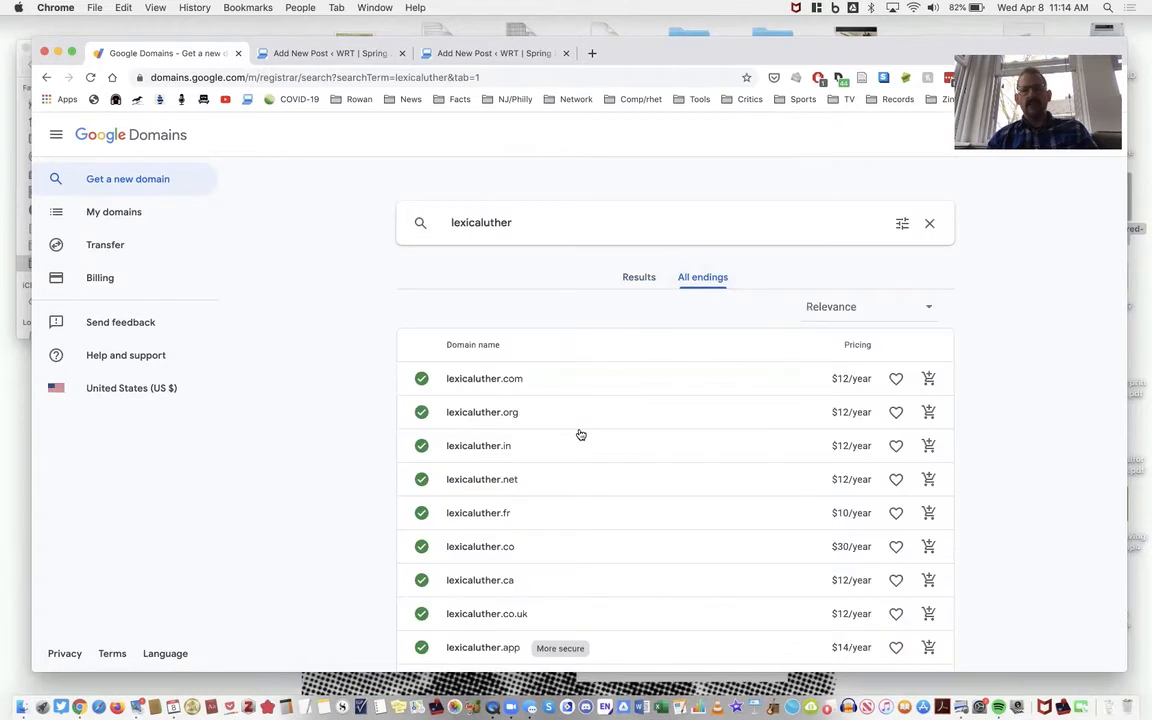
left_click(630, 276)
left_click(450, 373)
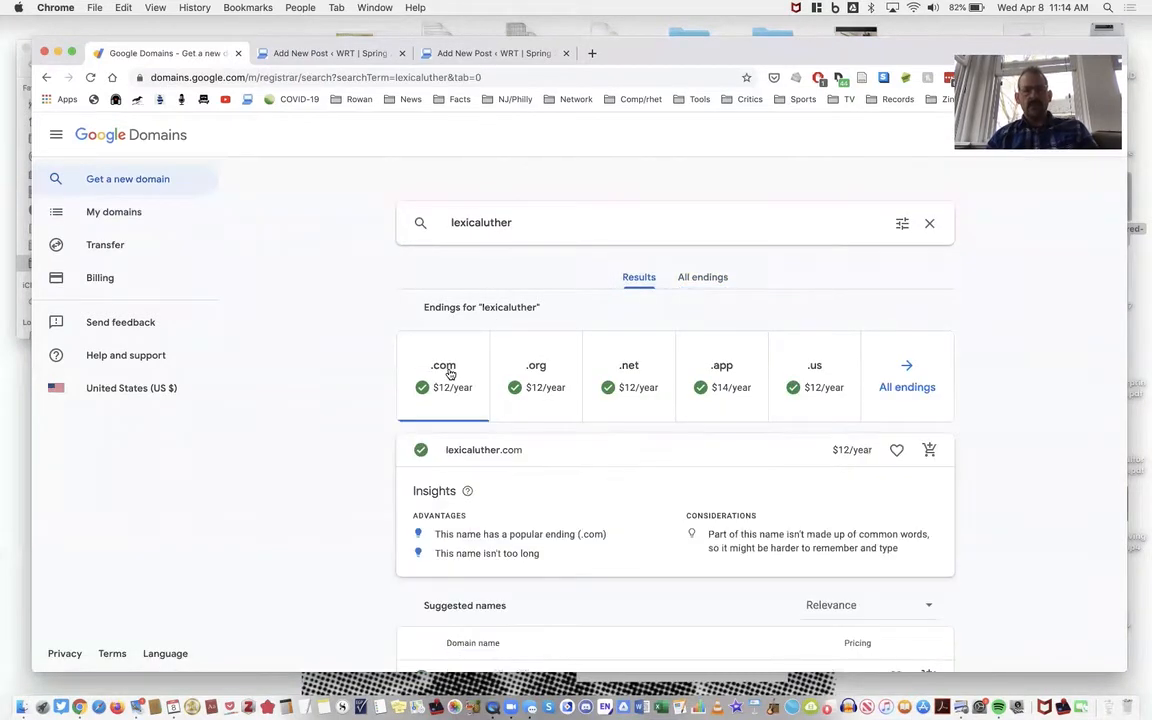
left_click(930, 451)
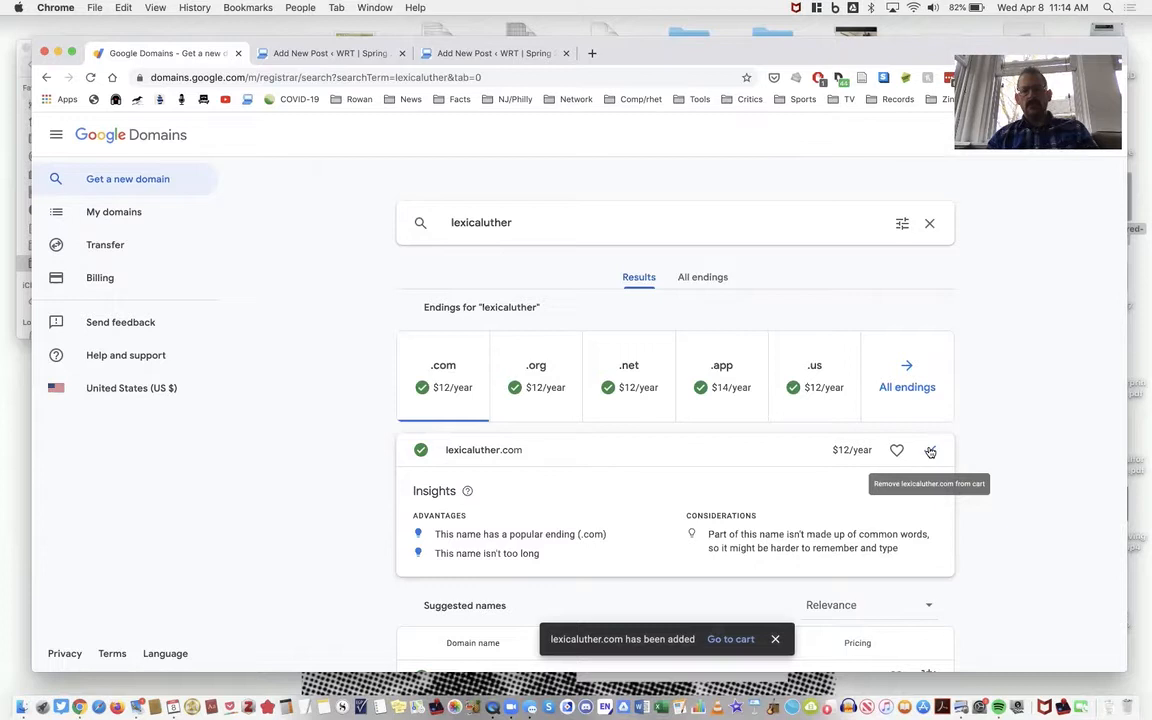
- Turn off auto-renew for lexicaluther.com in the cart and check out
left_click_drag(930, 57, 896, 79)
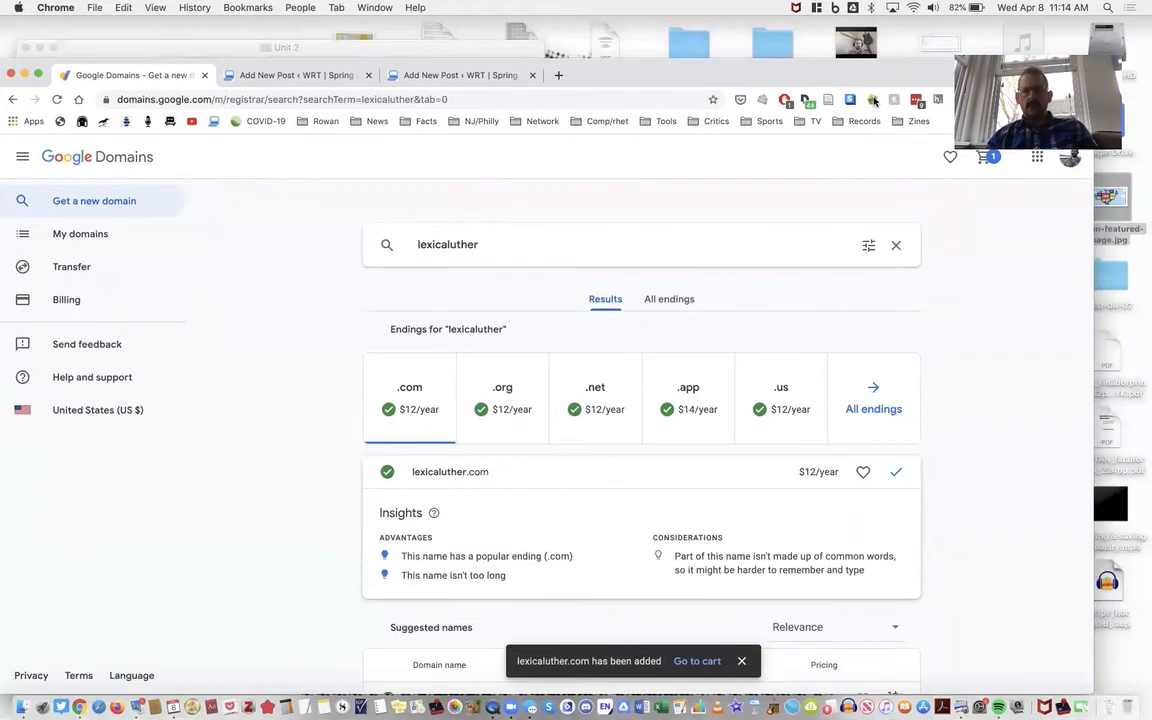
left_click(989, 162)
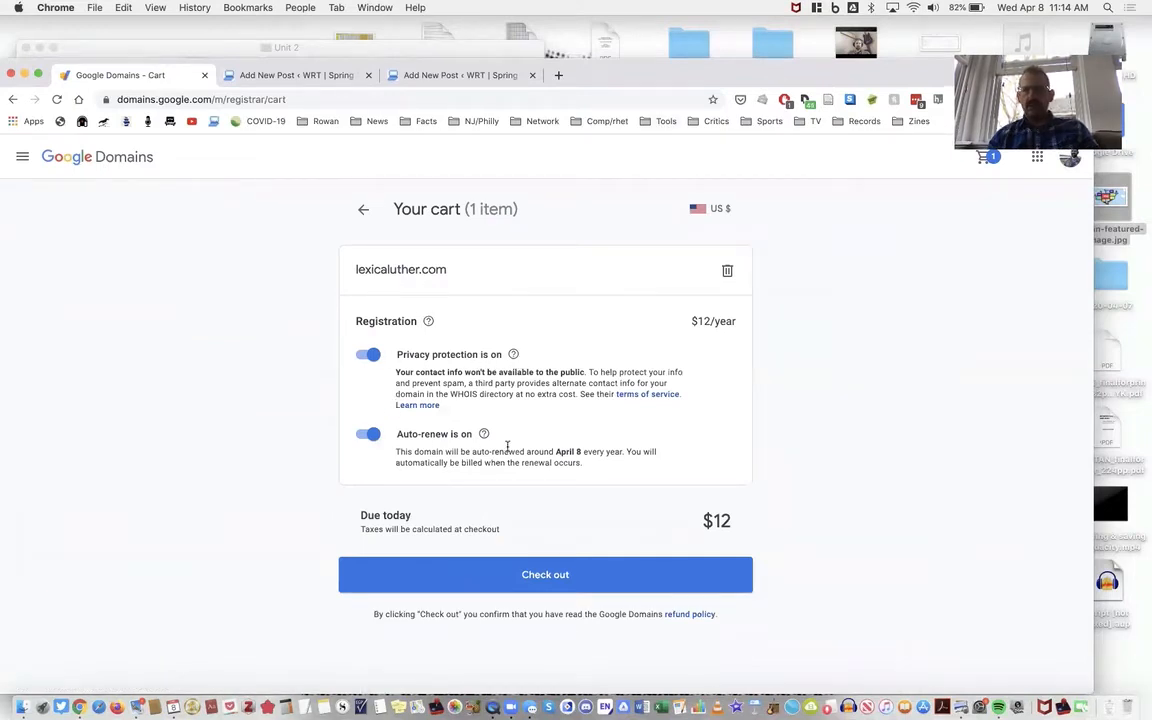
left_click(369, 435)
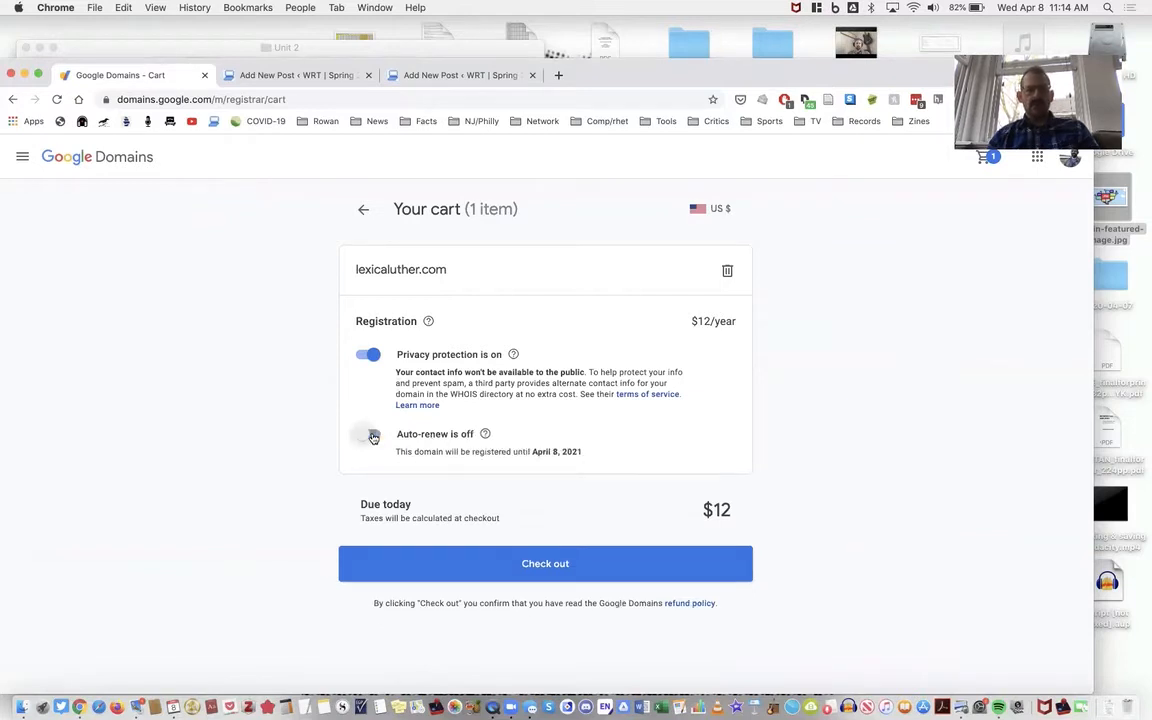
left_click(531, 563)
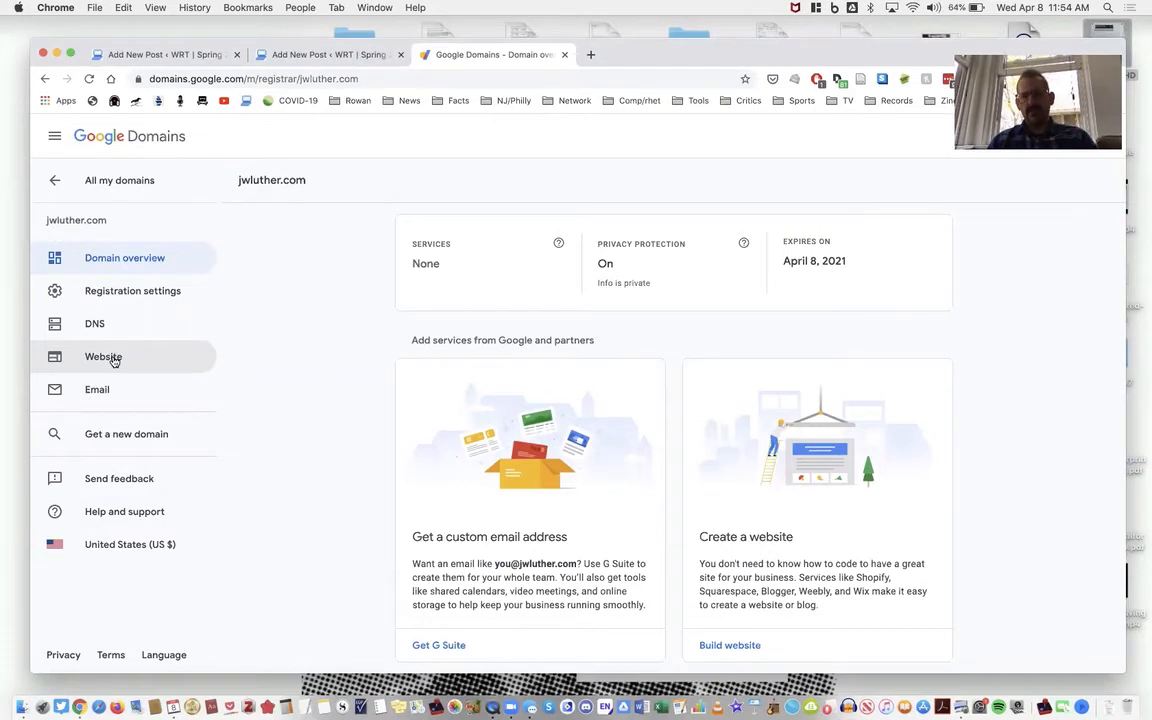
- Forward the registered domain to the owner's existing personal website by entering that site's .net address as the website URL
left_click(114, 361)
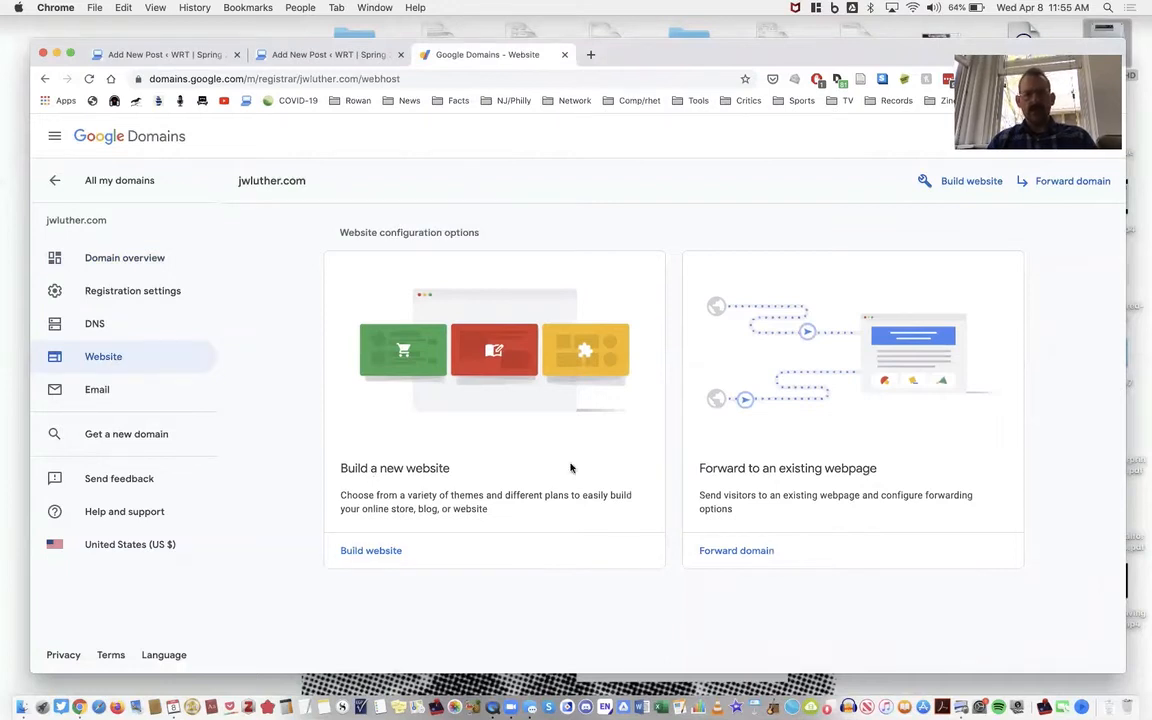
left_click(740, 553)
left_click(446, 345)
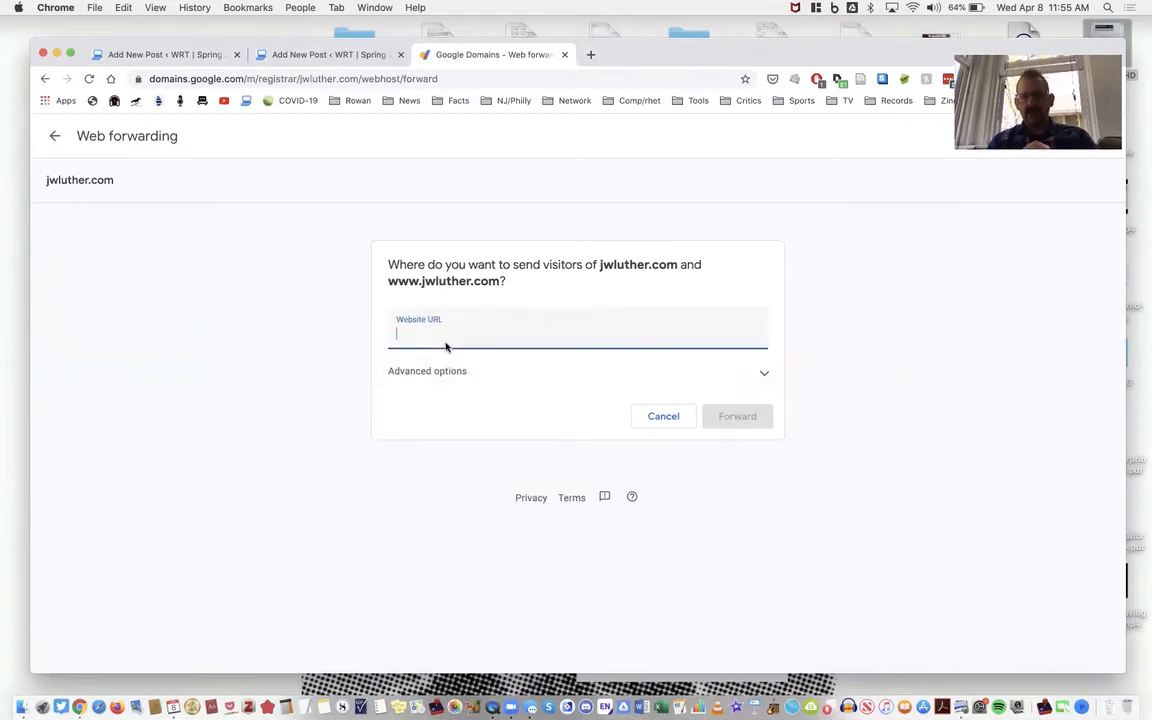
type("jasonluther.net")
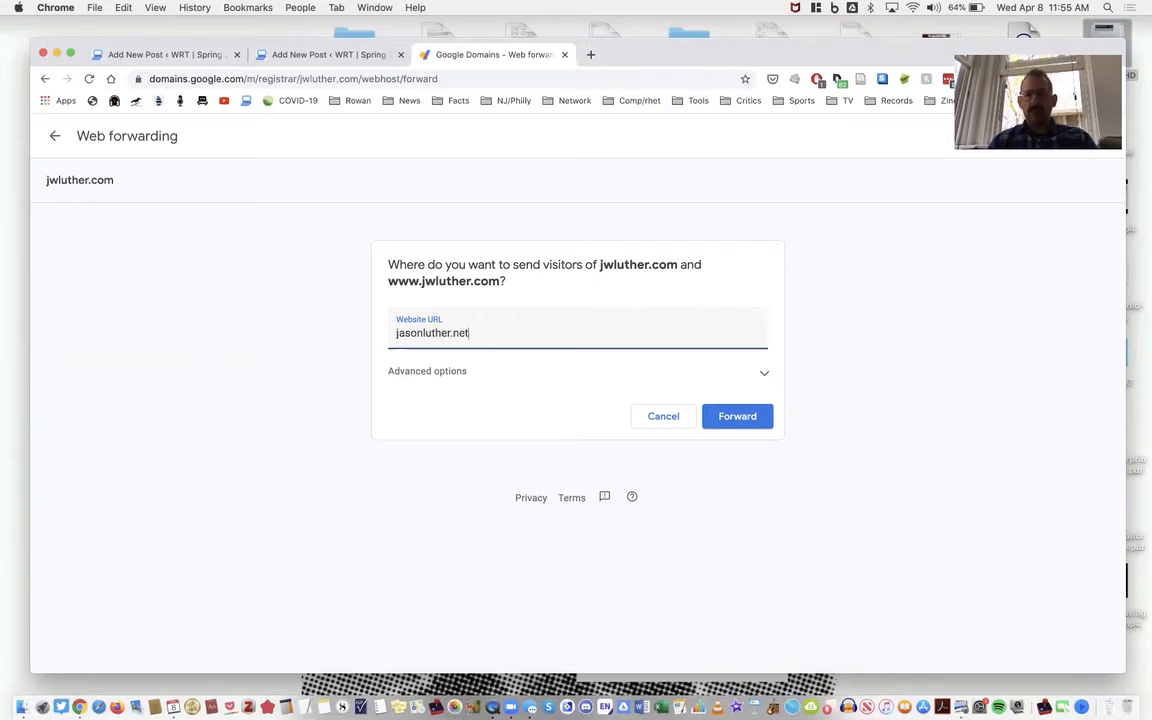
left_click(729, 416)
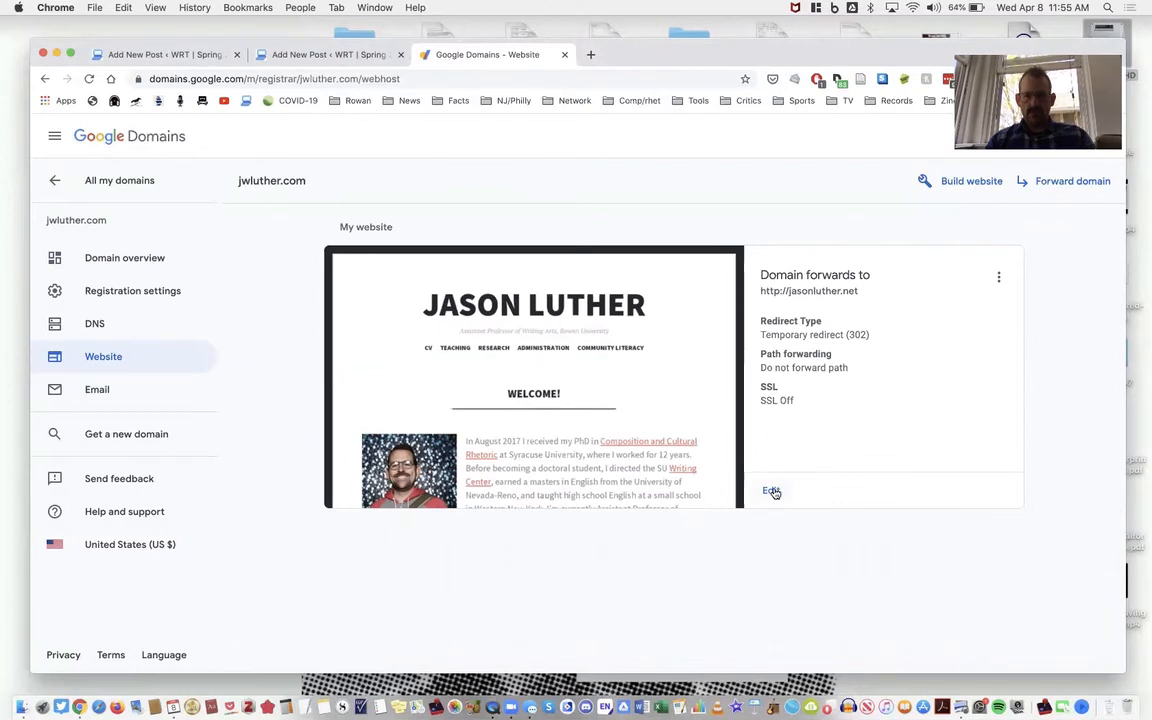
- Change the domain forwarding's redirect type to Permanent redirect (301) and save the forwarding settings
left_click(1030, 181)
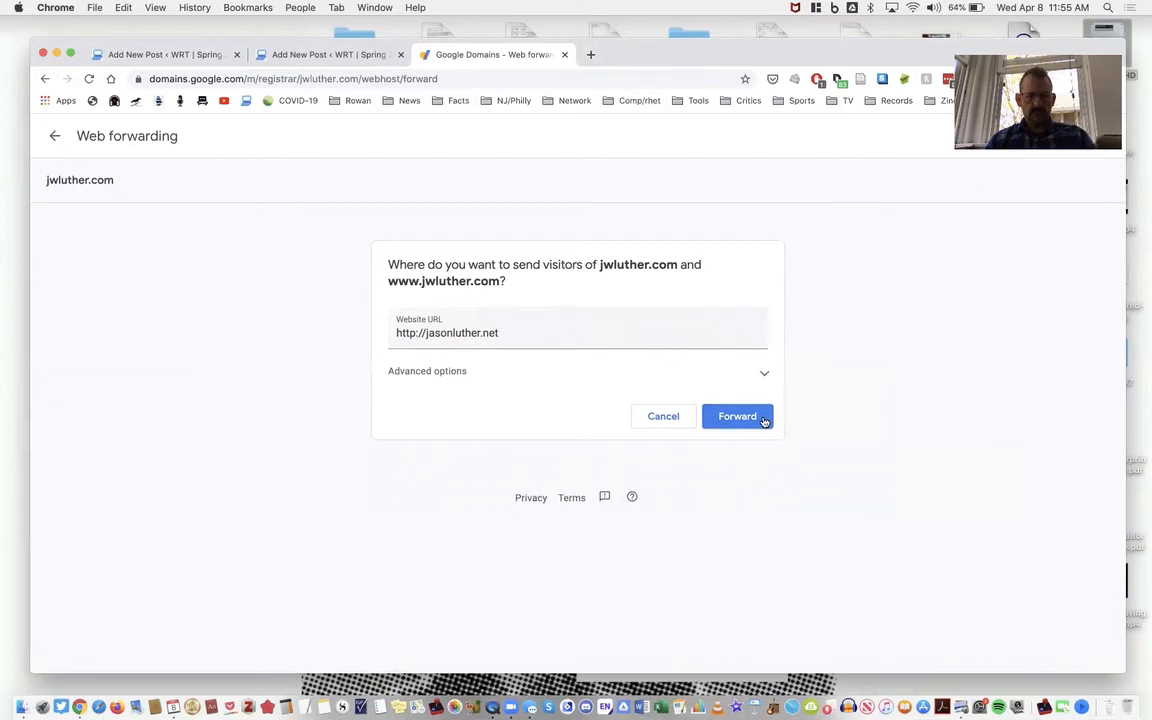
left_click(737, 416)
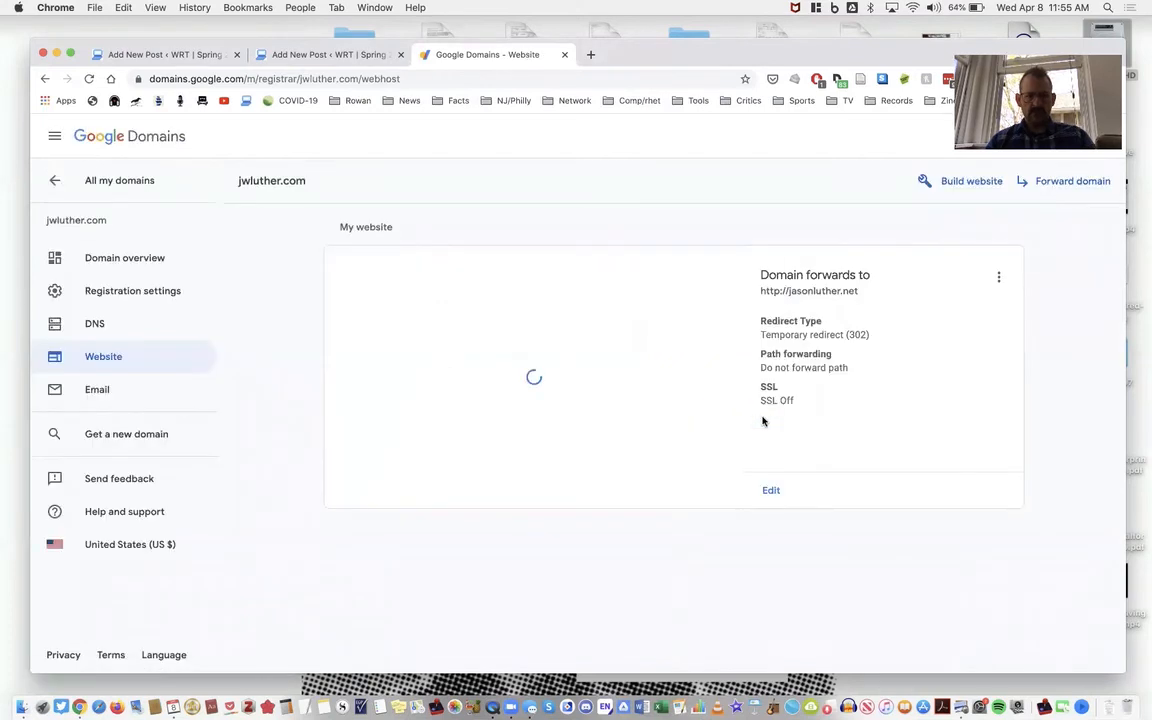
left_click(768, 490)
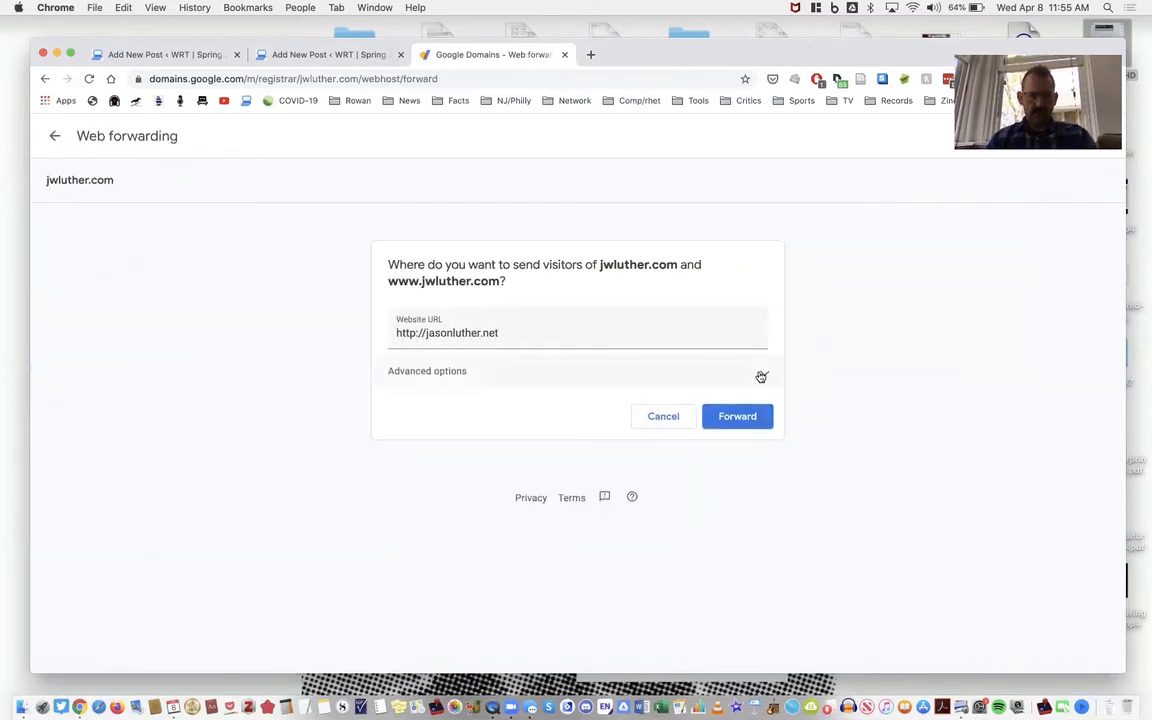
left_click(762, 376)
left_click(396, 509)
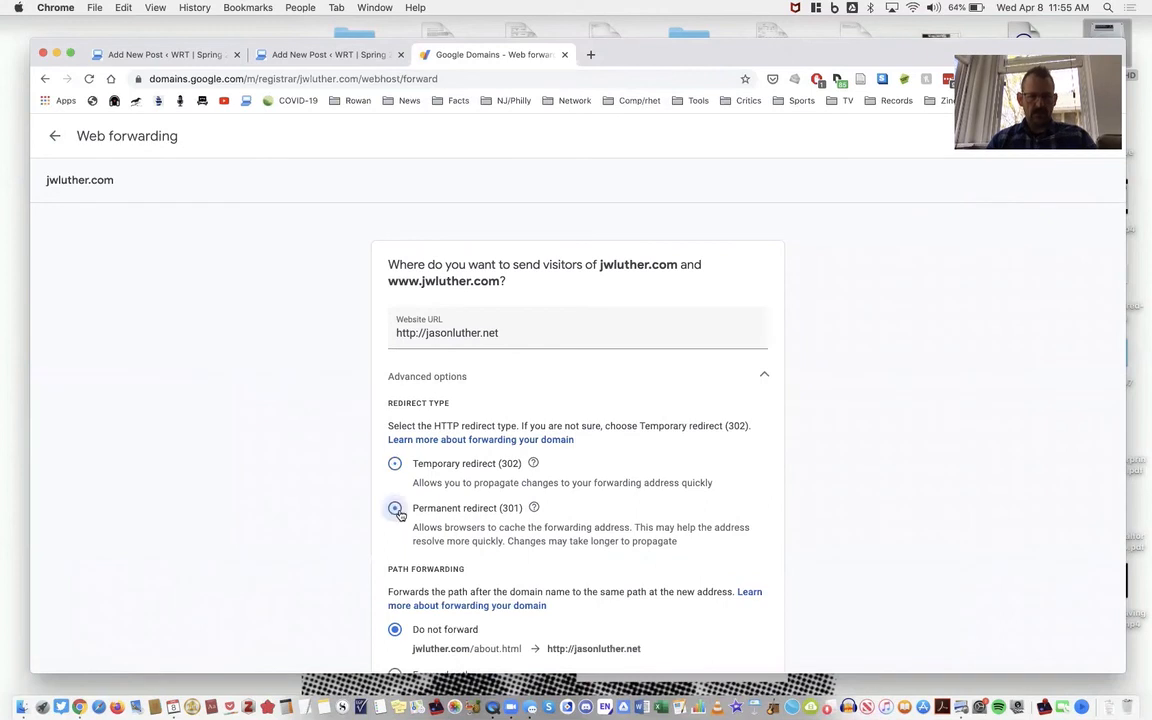
scroll(681, 496, "down", 3)
scroll(681, 496, "down", 2)
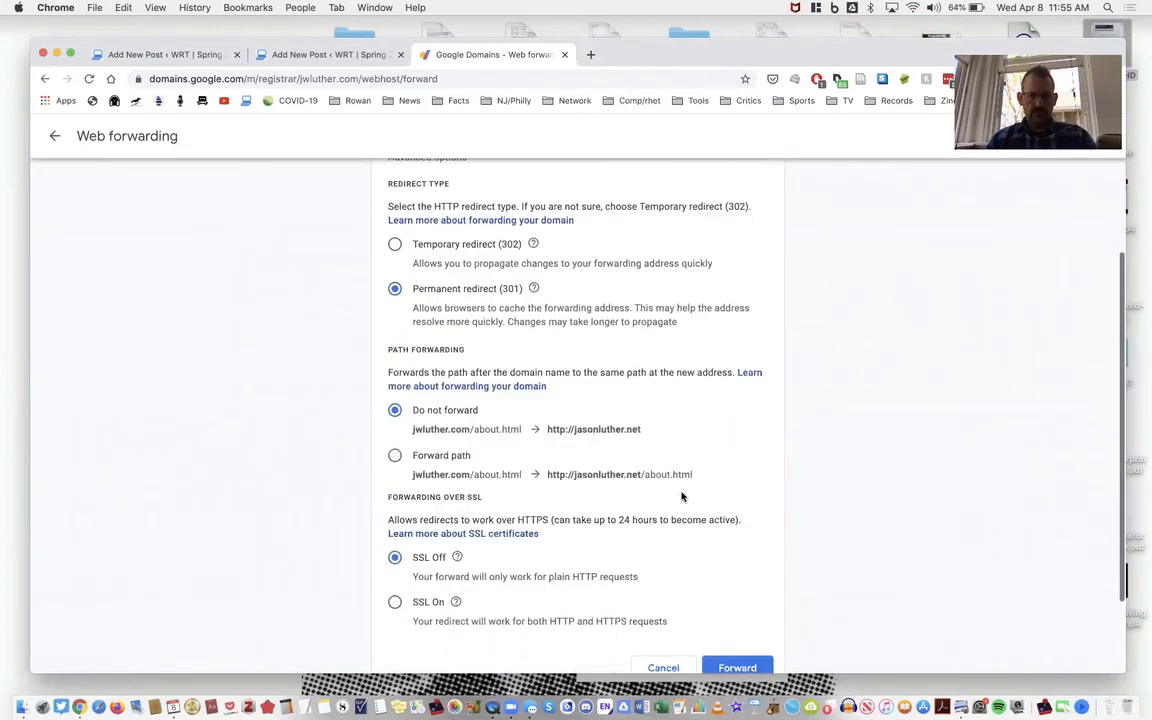
left_click(727, 666)
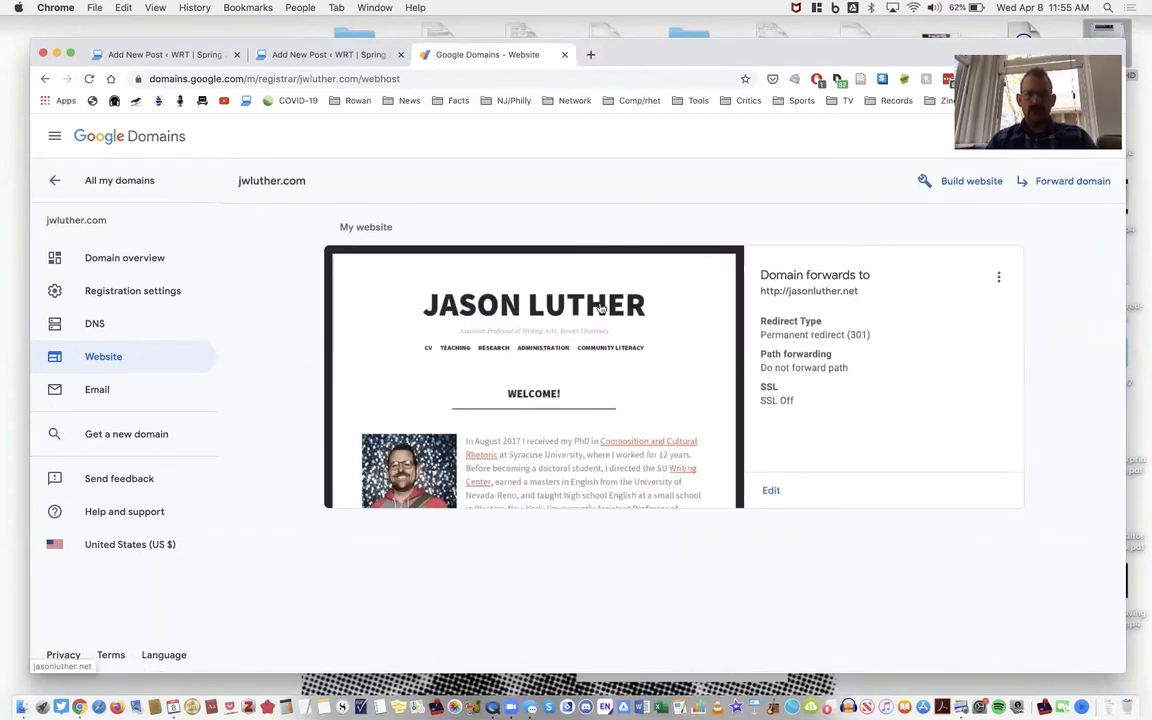
- Visit the registered .com domain in the browser to test the forwarding
left_click(397, 80)
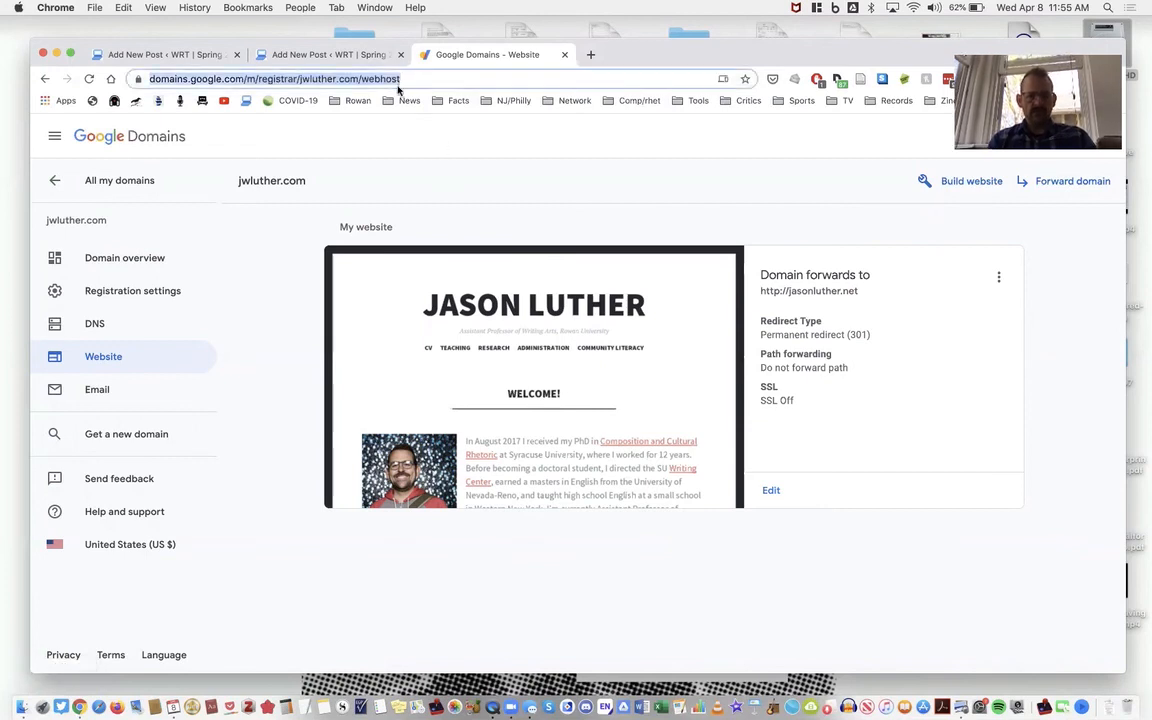
type("jwluther.com")
key("Return")
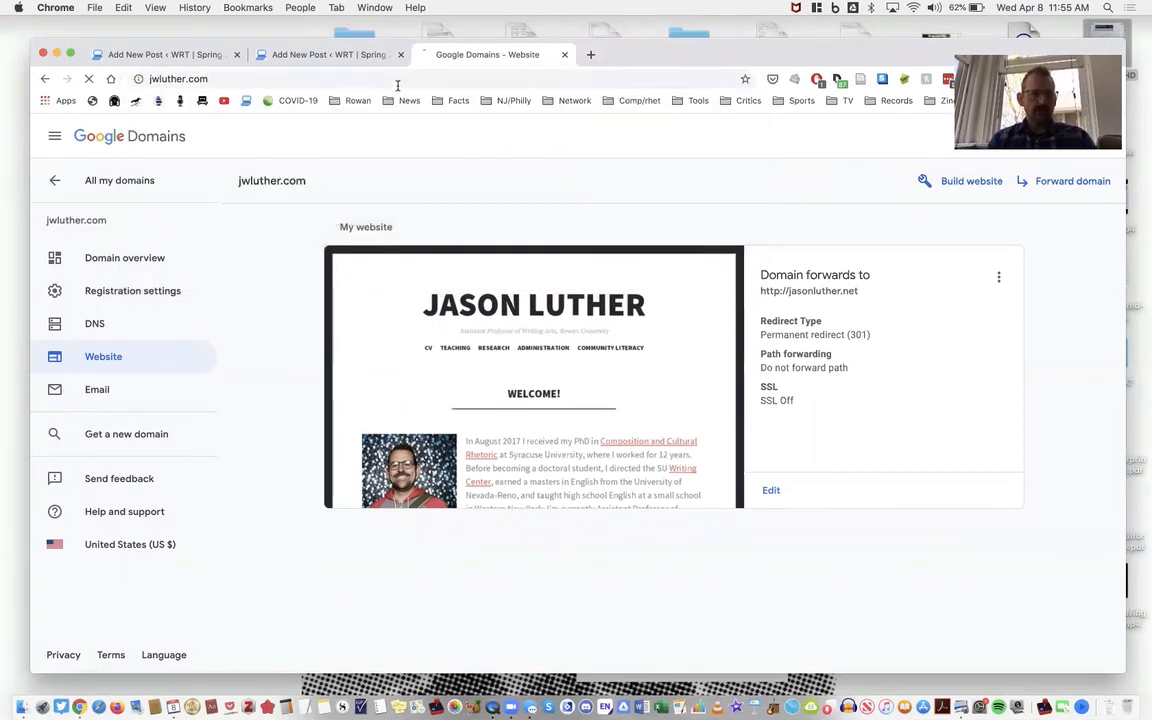